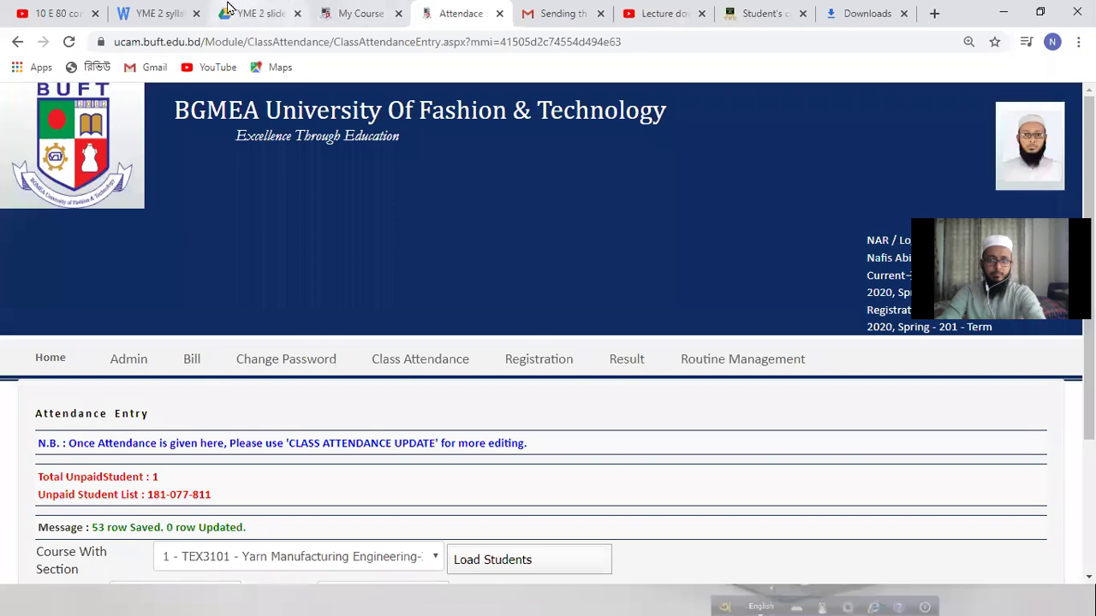
# Step: Move between the Attendance and Gmail tabs, ending on My Assigned courses (TEX2103, TEX3101, TEX3102)
pyautogui.click(465, 10)
pyautogui.click(572, 10)
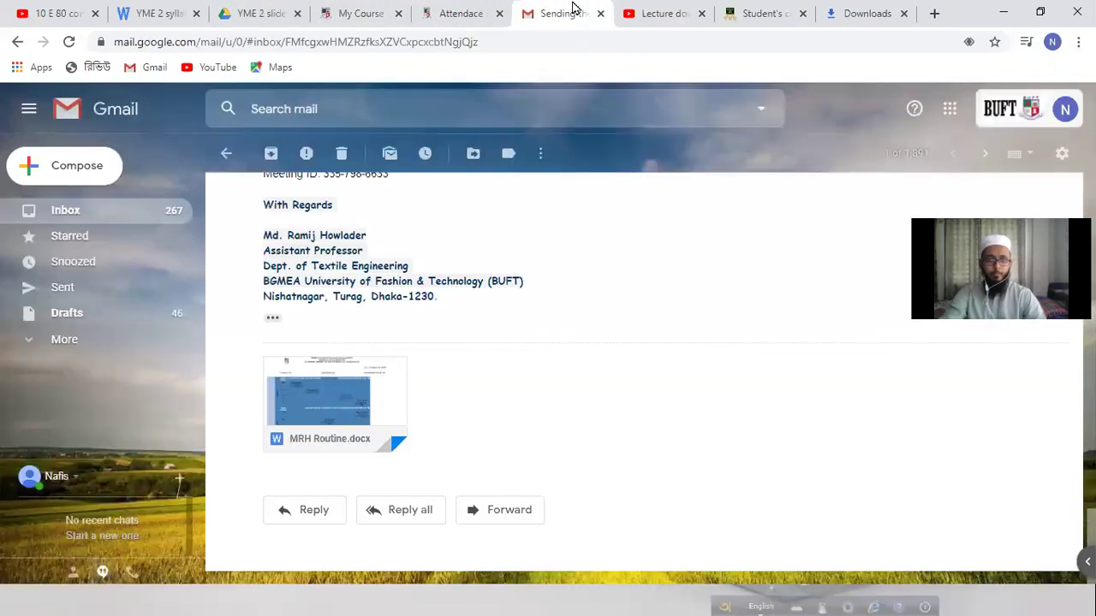
pyautogui.click(358, 13)
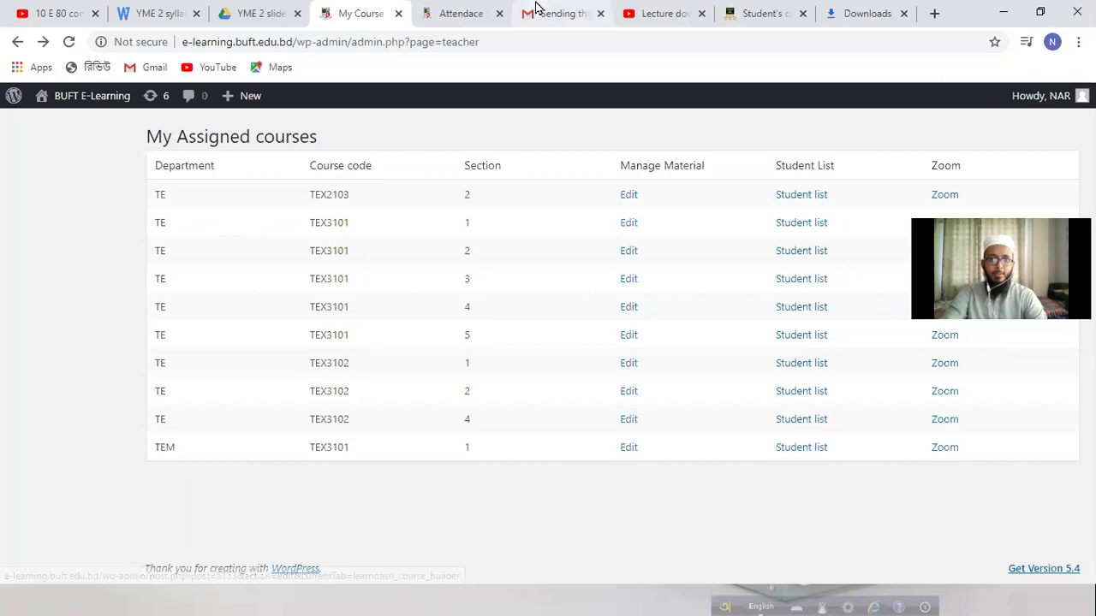
pyautogui.click(530, 13)
pyautogui.click(470, 10)
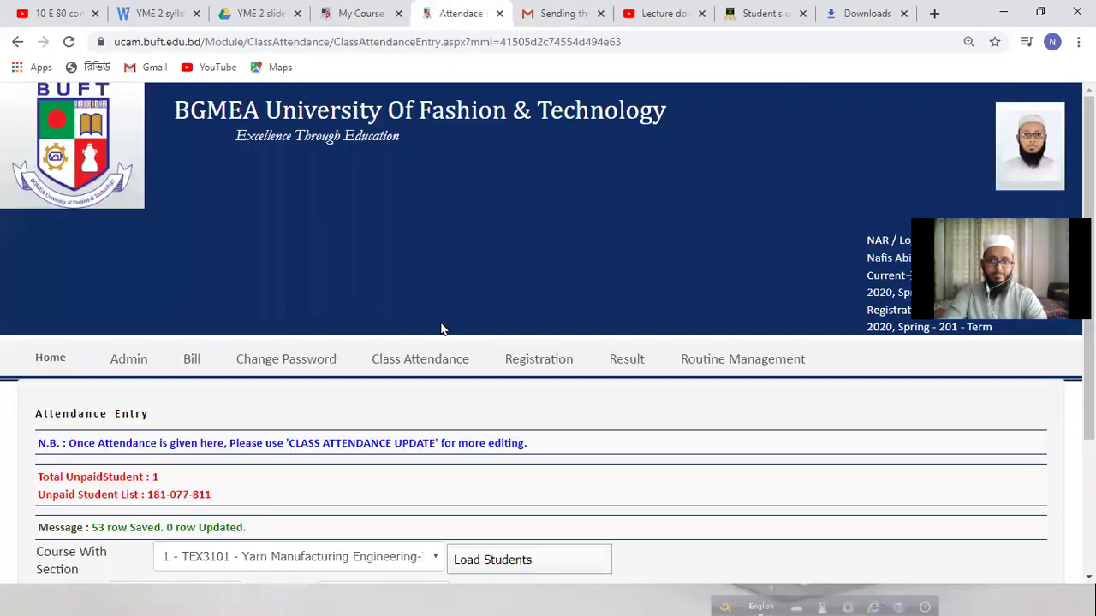
pyautogui.moveTo(443, 353)
pyautogui.moveTo(539, 357)
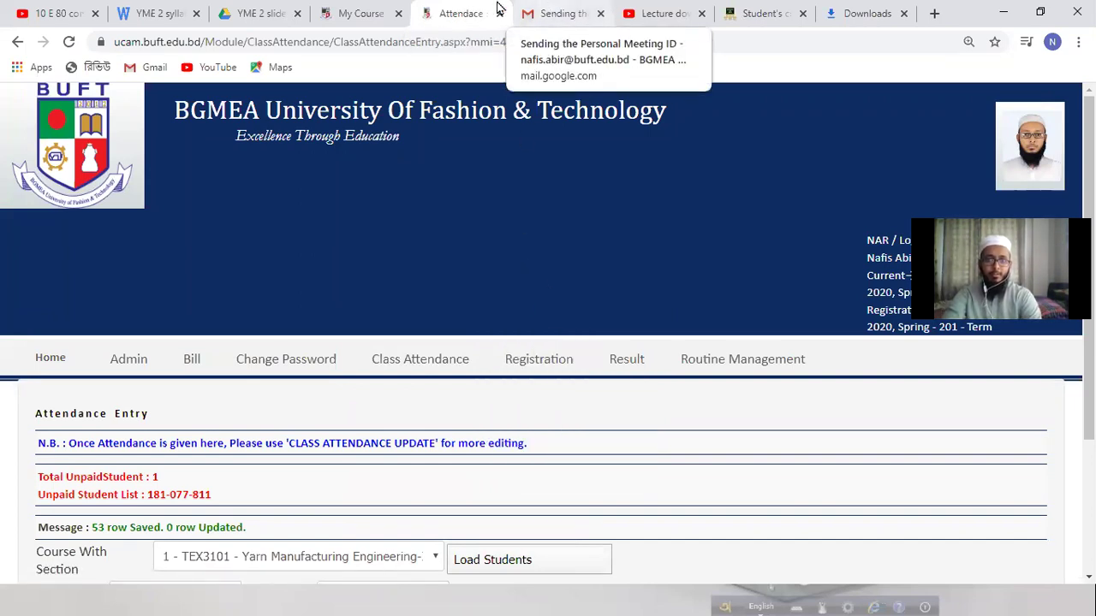
pyautogui.click(384, 10)
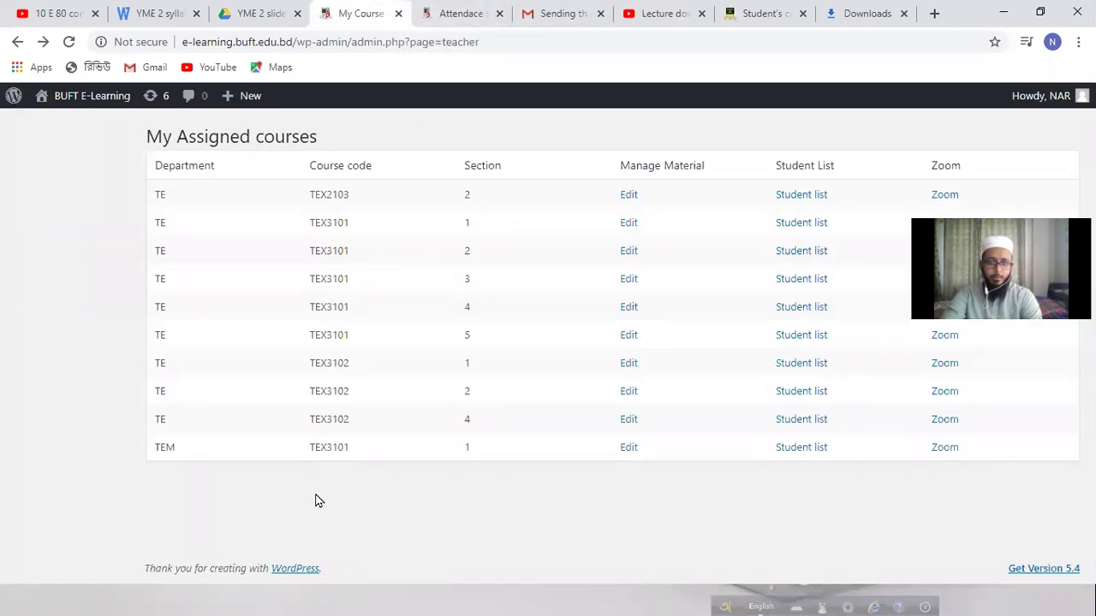
# Step: Edit the TEM TEX3101 section 1 course and add a new lesson titled 'combing section'
pyautogui.click(629, 448)
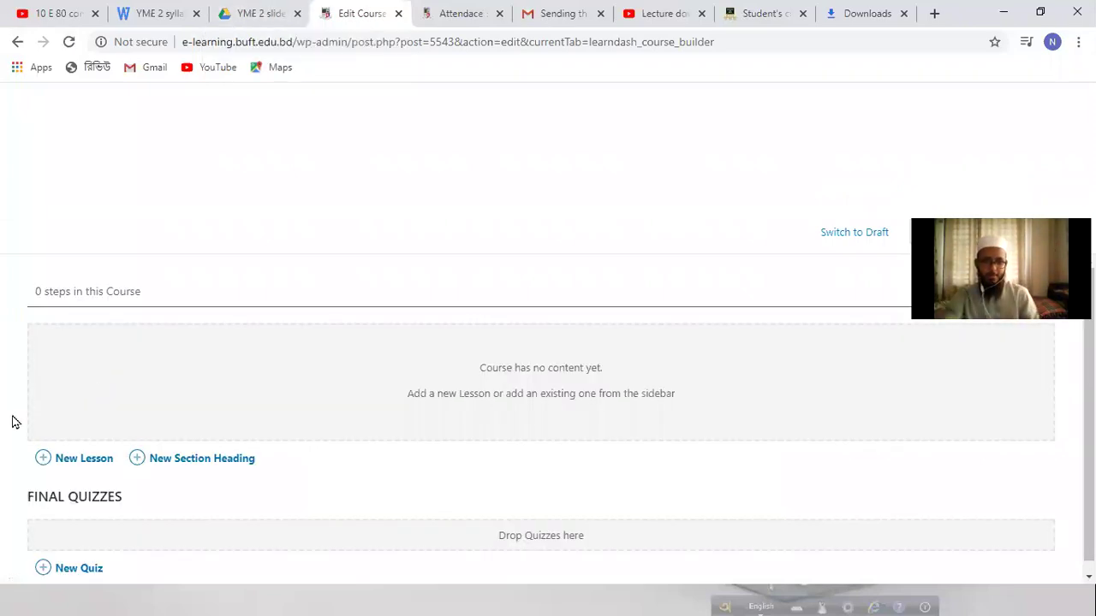
pyautogui.click(83, 448)
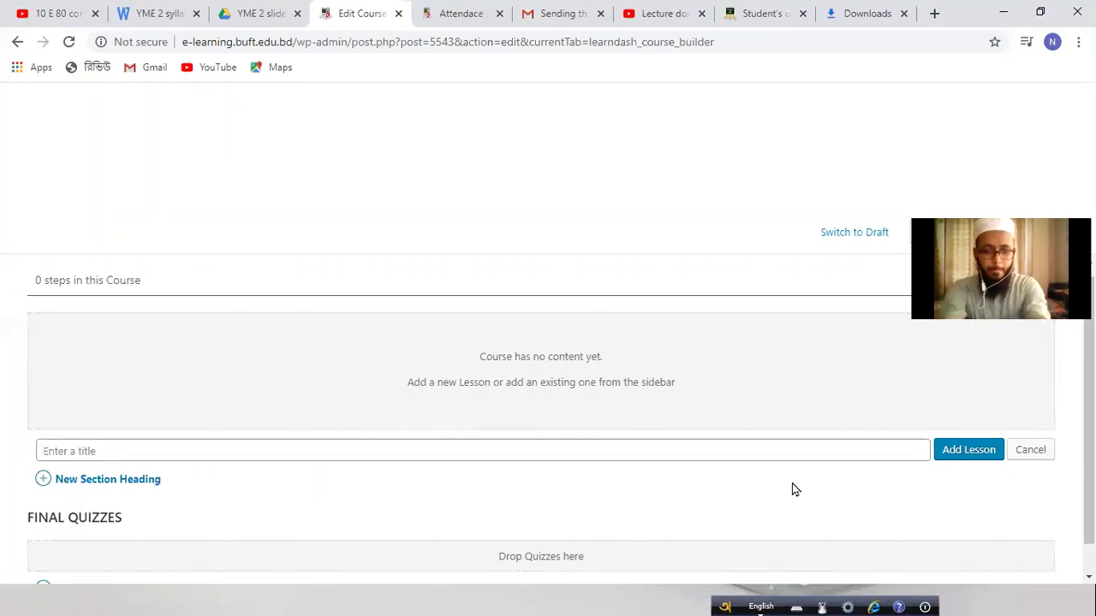
pyautogui.write('combi')
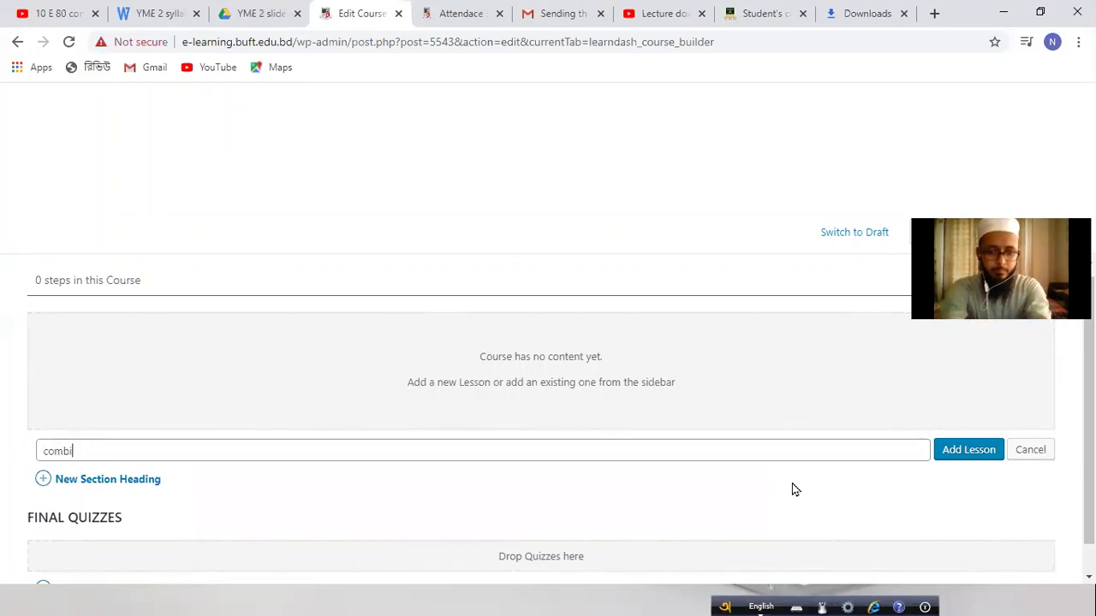
pyautogui.write('ng ')
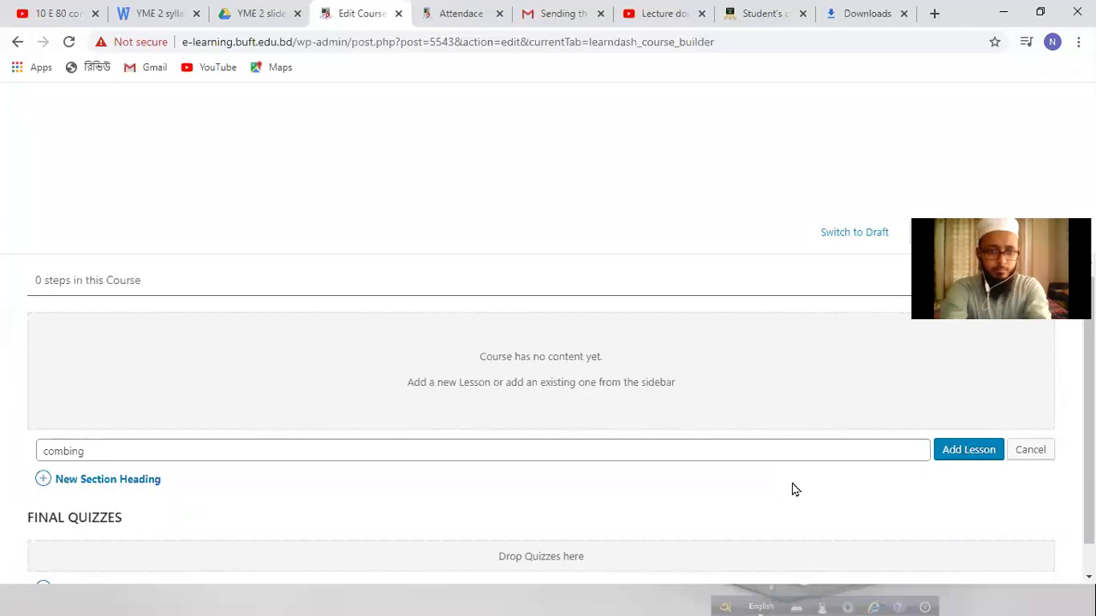
pyautogui.write('section')
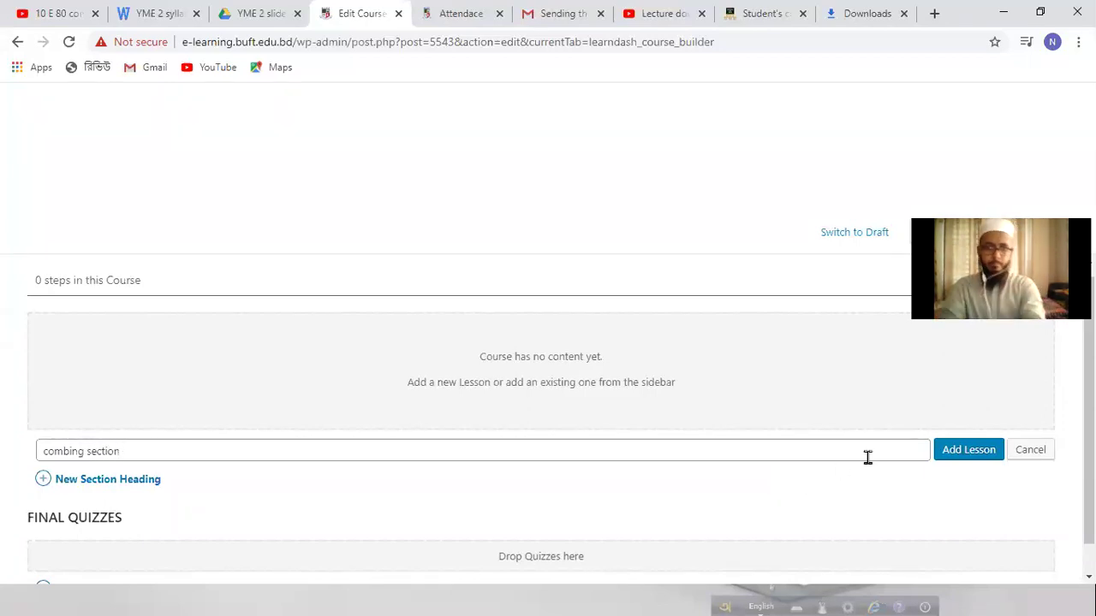
pyautogui.click(985, 450)
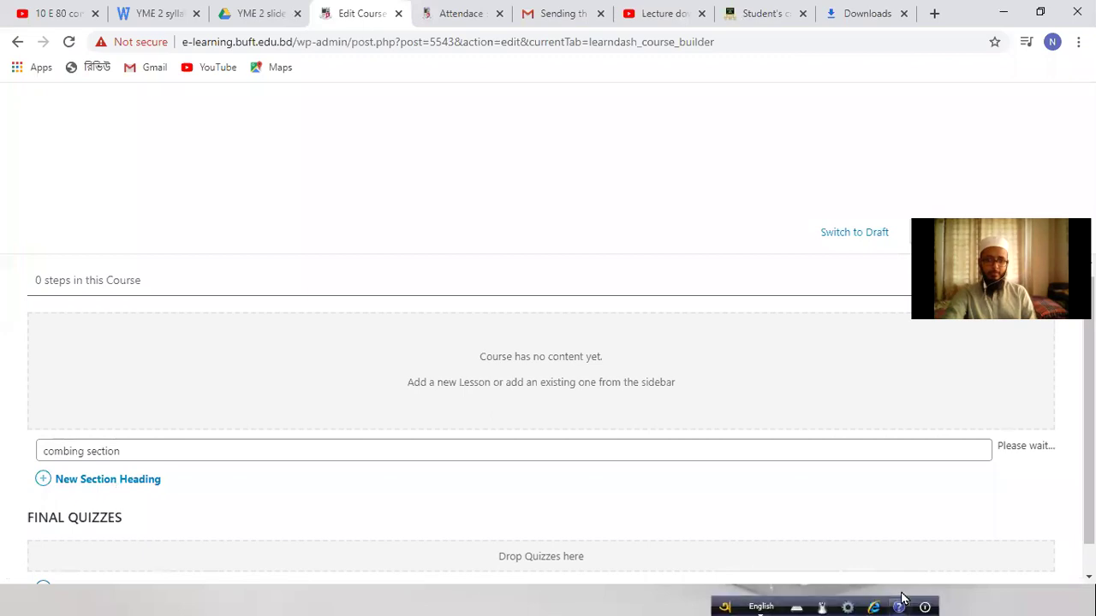
# Step: Look through the open browser tabs, open a blank new tab, then go back to the Gmail thread
pyautogui.click(667, 13)
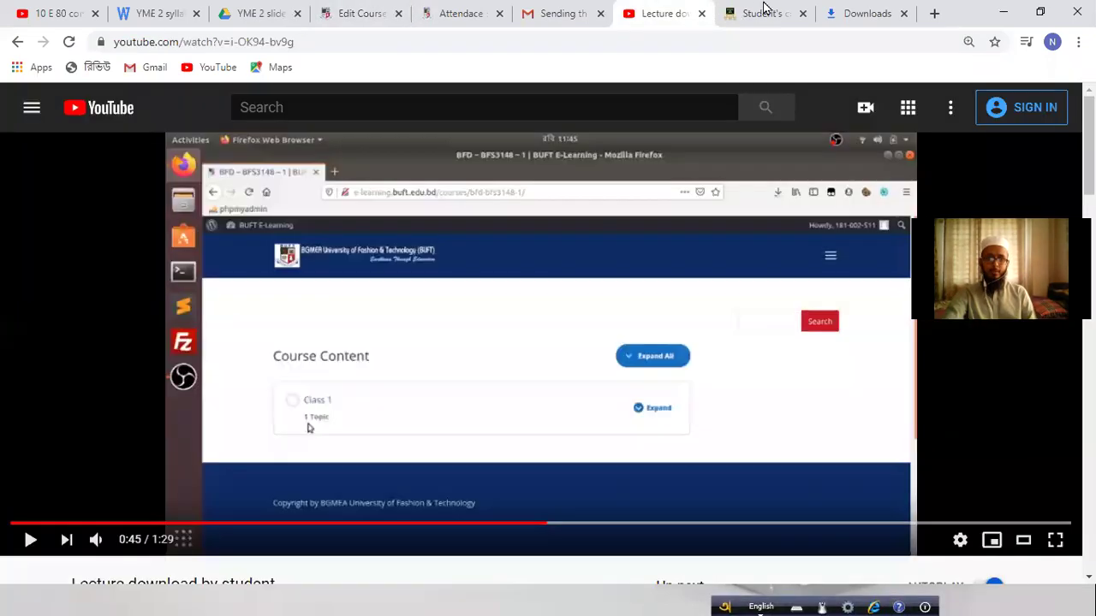
pyautogui.click(765, 13)
pyautogui.click(261, 9)
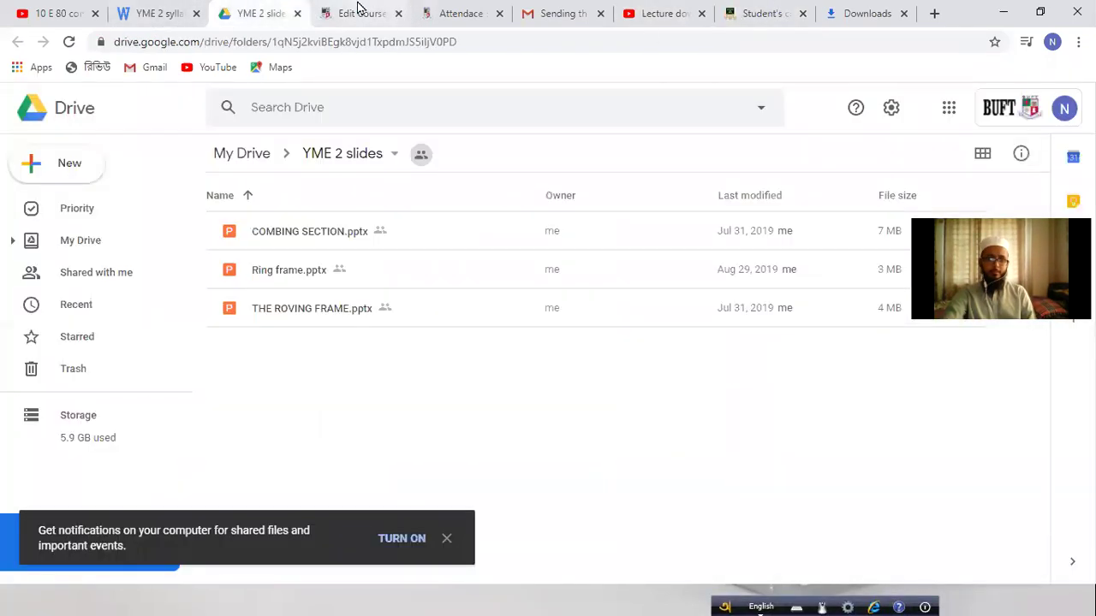
pyautogui.click(368, 10)
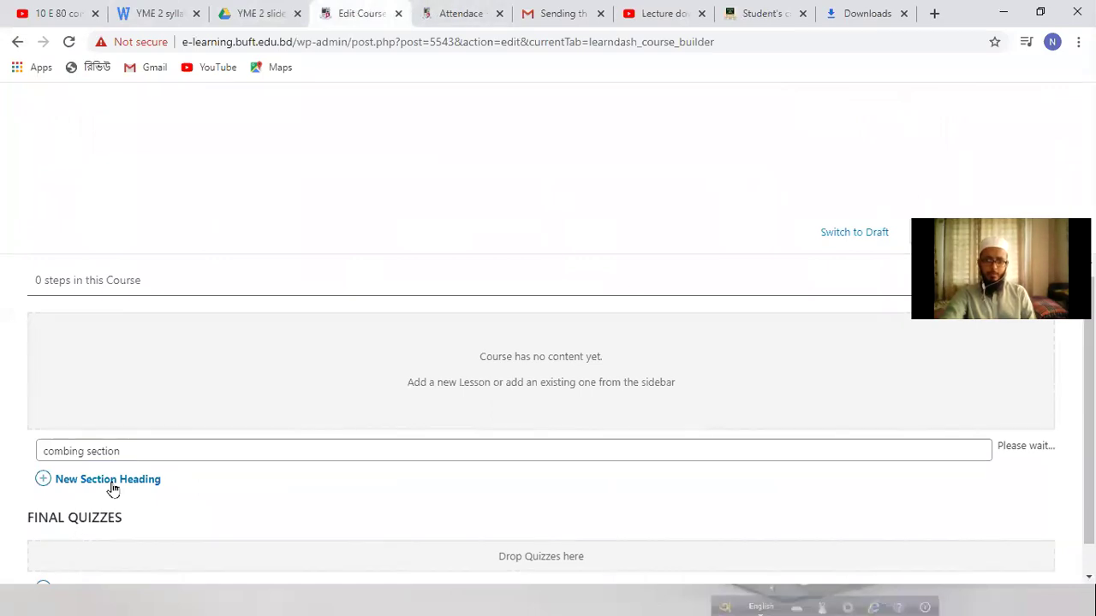
pyautogui.click(500, 8)
pyautogui.click(548, 9)
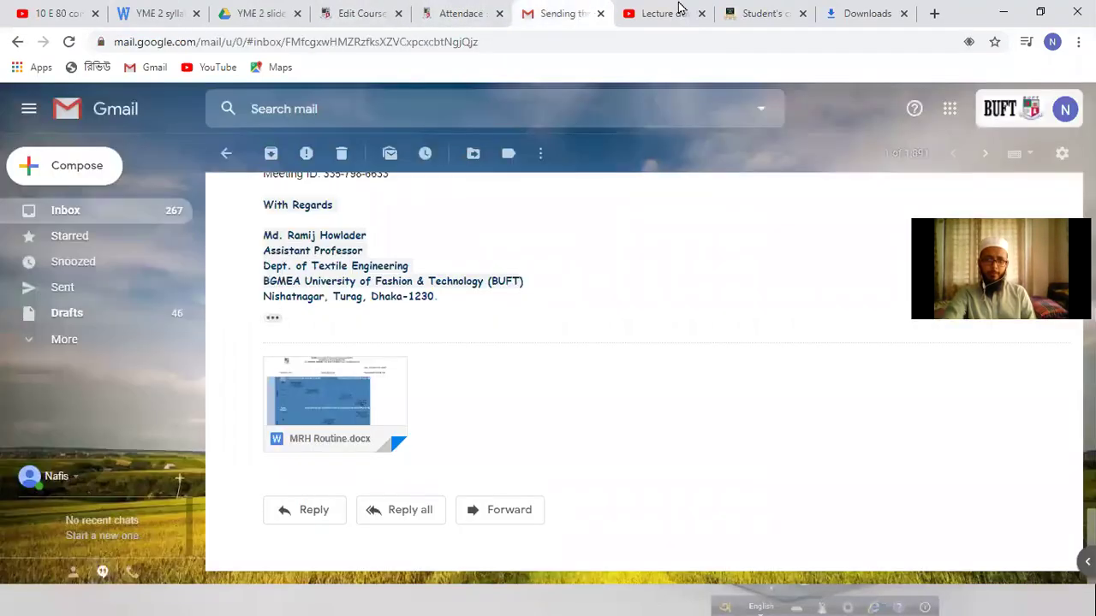
pyautogui.click(680, 12)
pyautogui.click(765, 10)
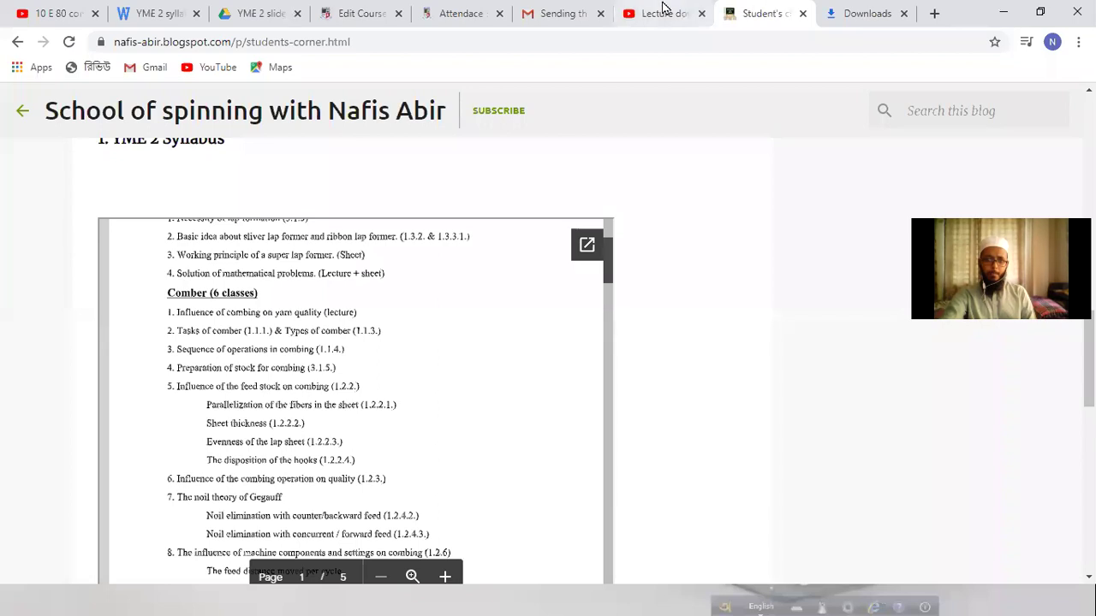
pyautogui.click(664, 11)
pyautogui.click(854, 11)
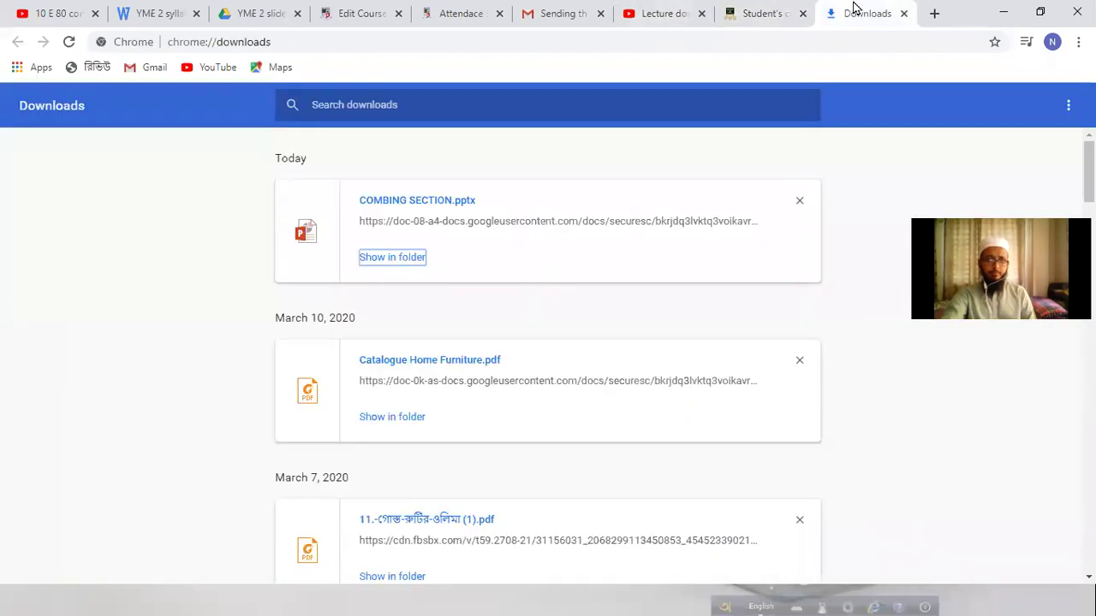
pyautogui.click(934, 13)
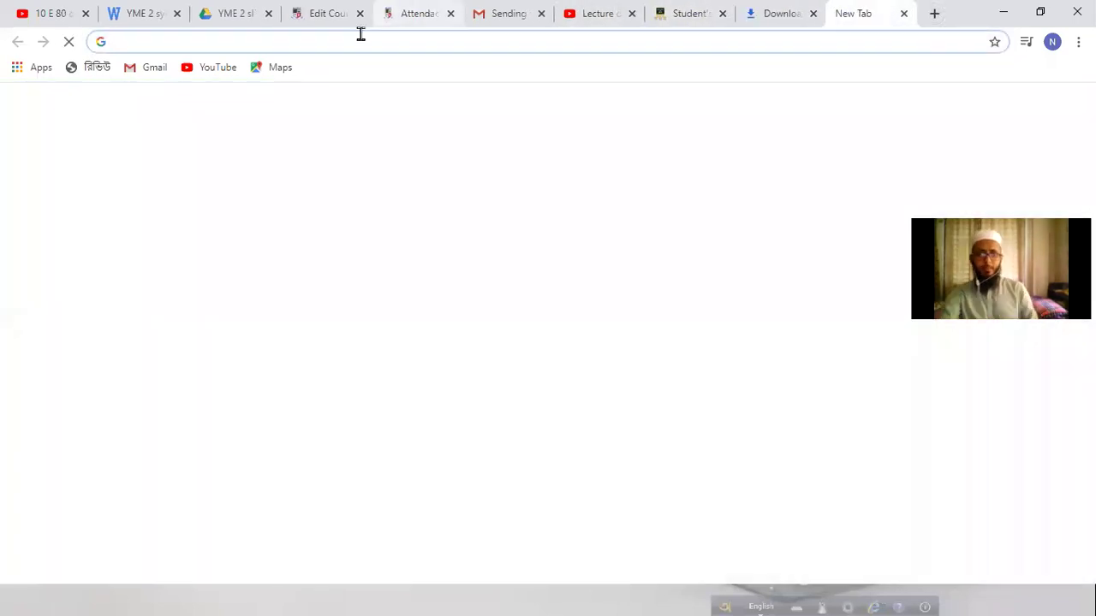
pyautogui.click(500, 10)
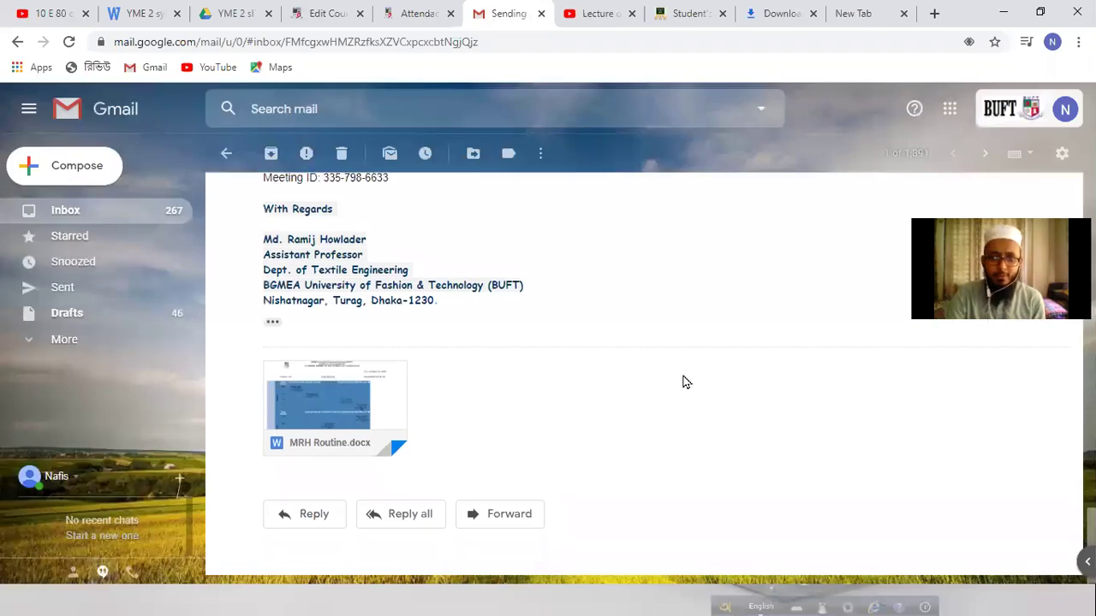
# Step: Enter the recipient's e-mail address in the new message's To field
pyautogui.scroll(10, 95, 240)
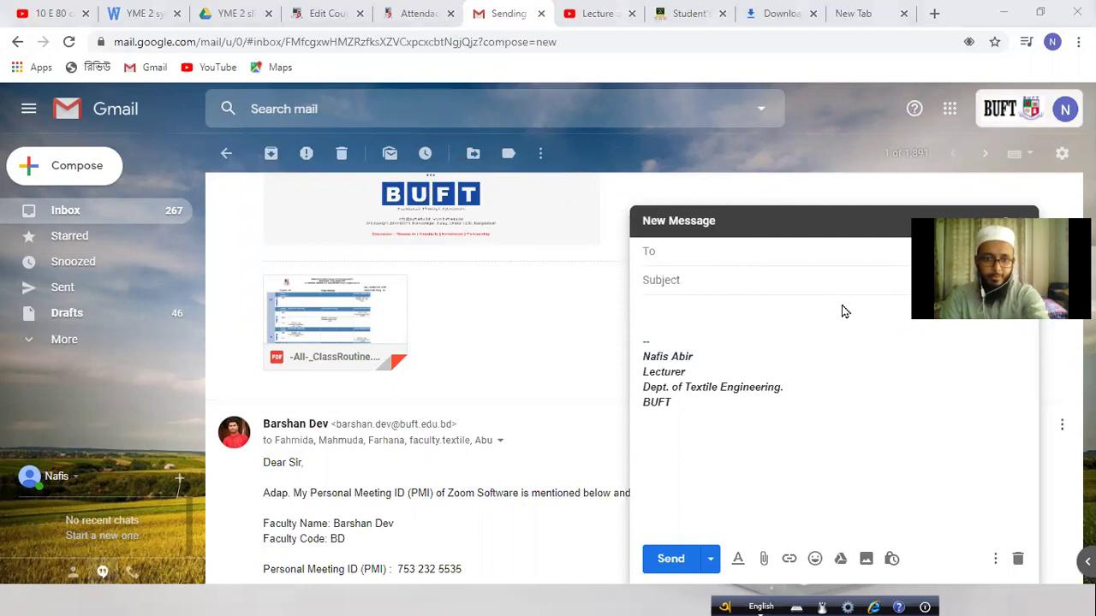
pyautogui.click(660, 250)
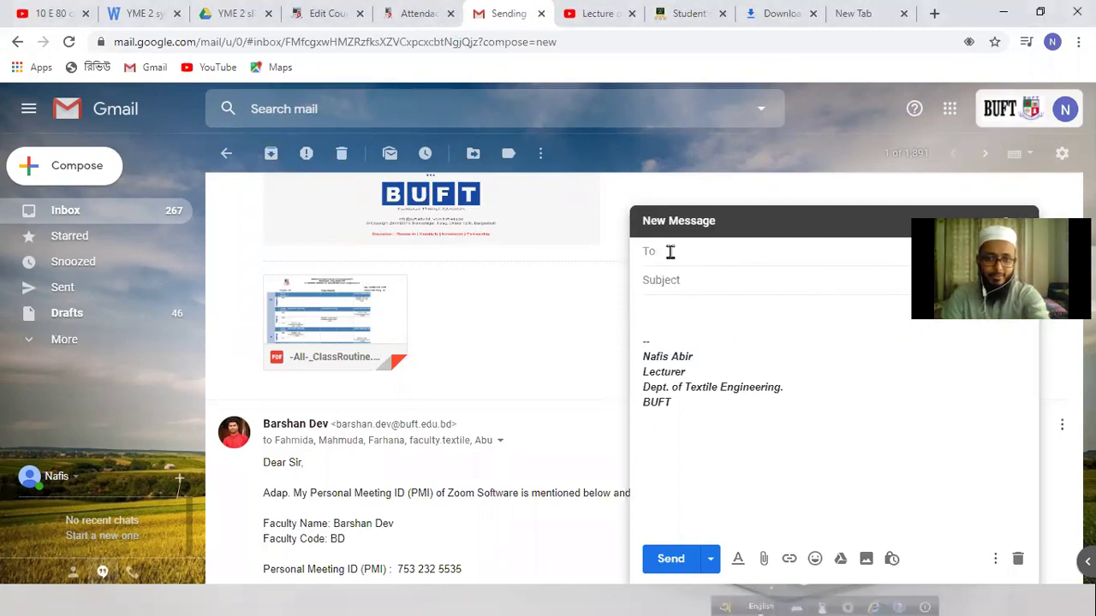
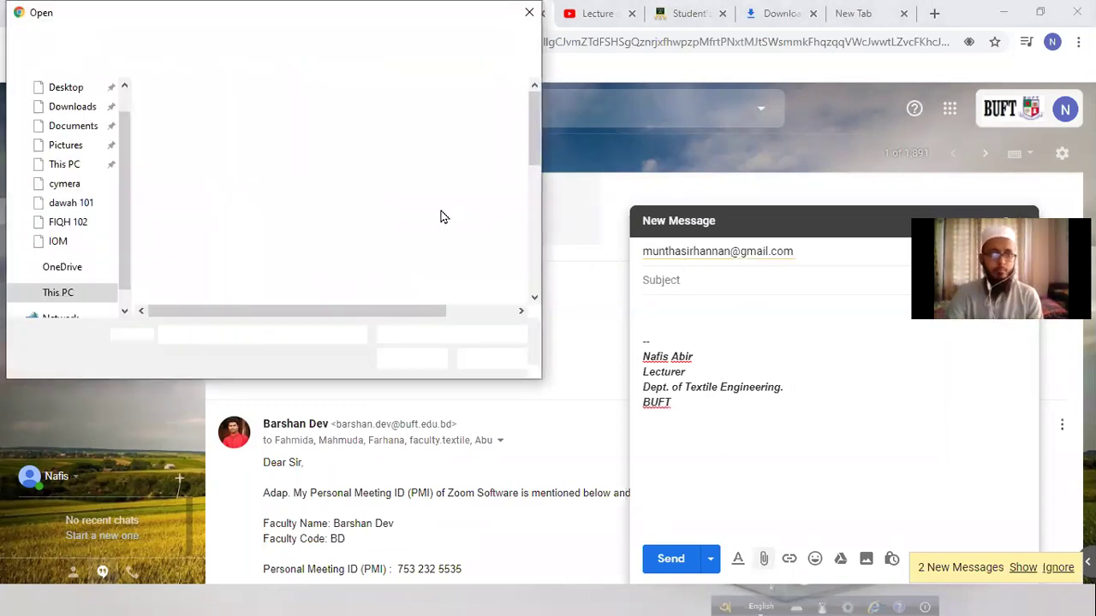
# Step: Attach the vol. 3 PDF from E:\YMT(brocure, video)\Yarn Brochure\Rieter manual for spinning
pyautogui.click(77, 163)
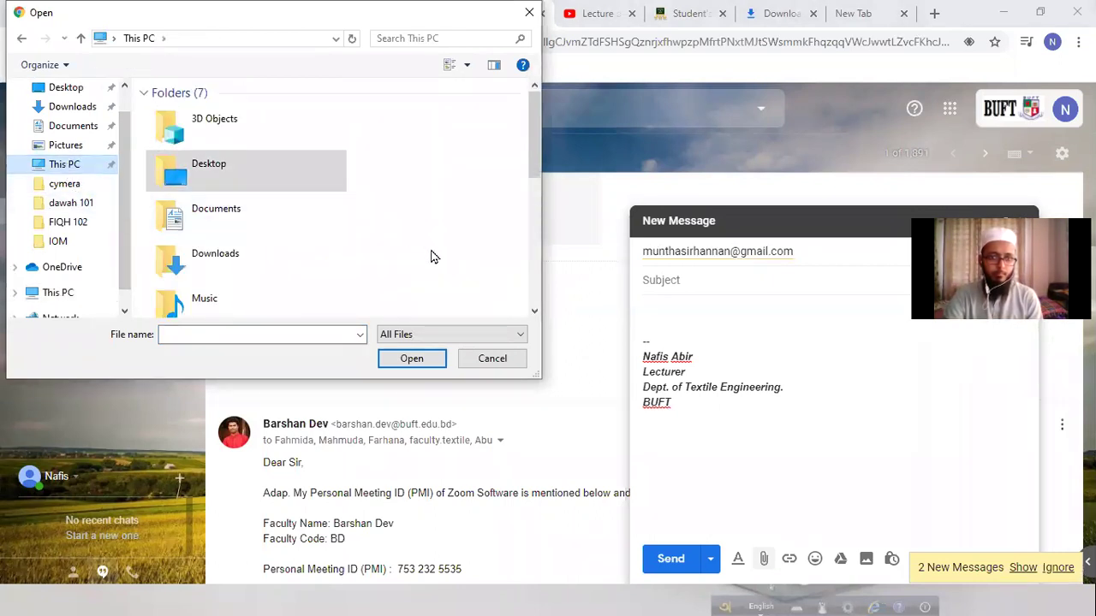
pyautogui.scroll(-4, 433, 257)
pyautogui.doubleClick(259, 222)
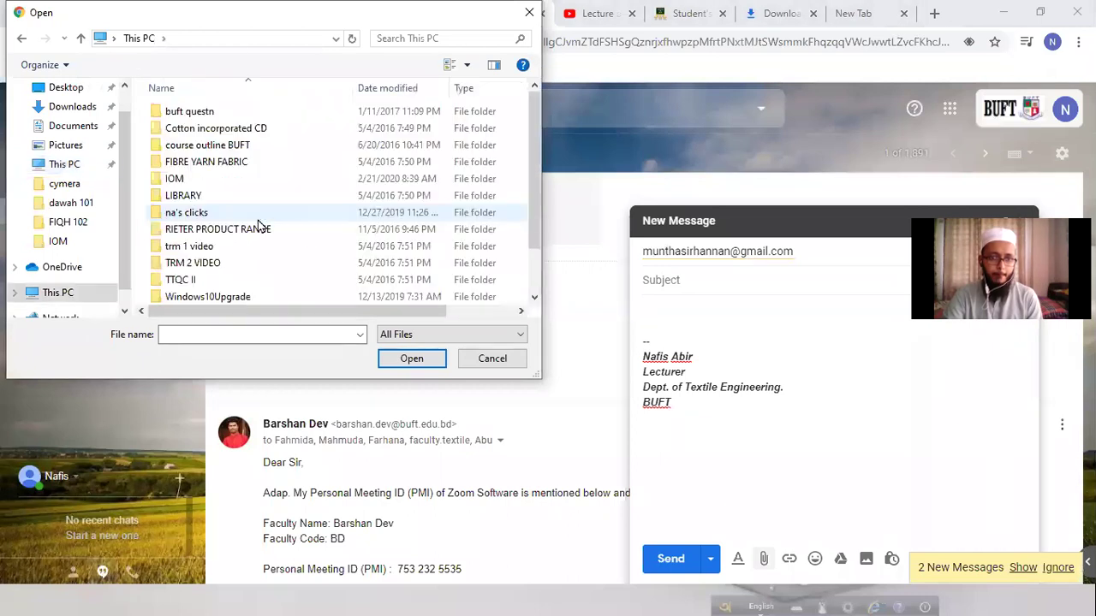
pyautogui.scroll(-1, 244, 235)
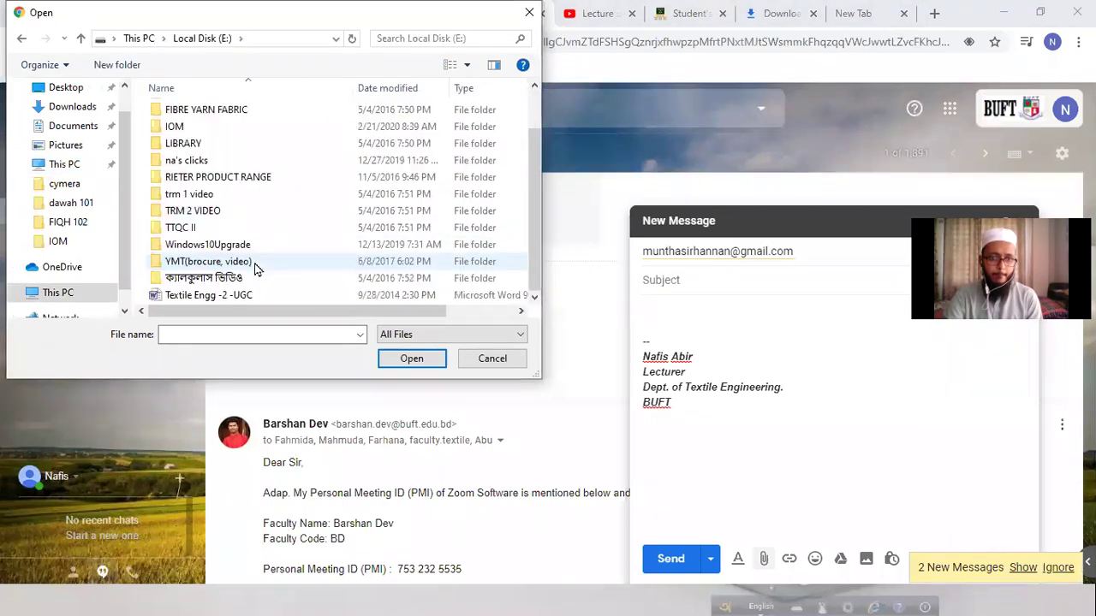
pyautogui.doubleClick(228, 262)
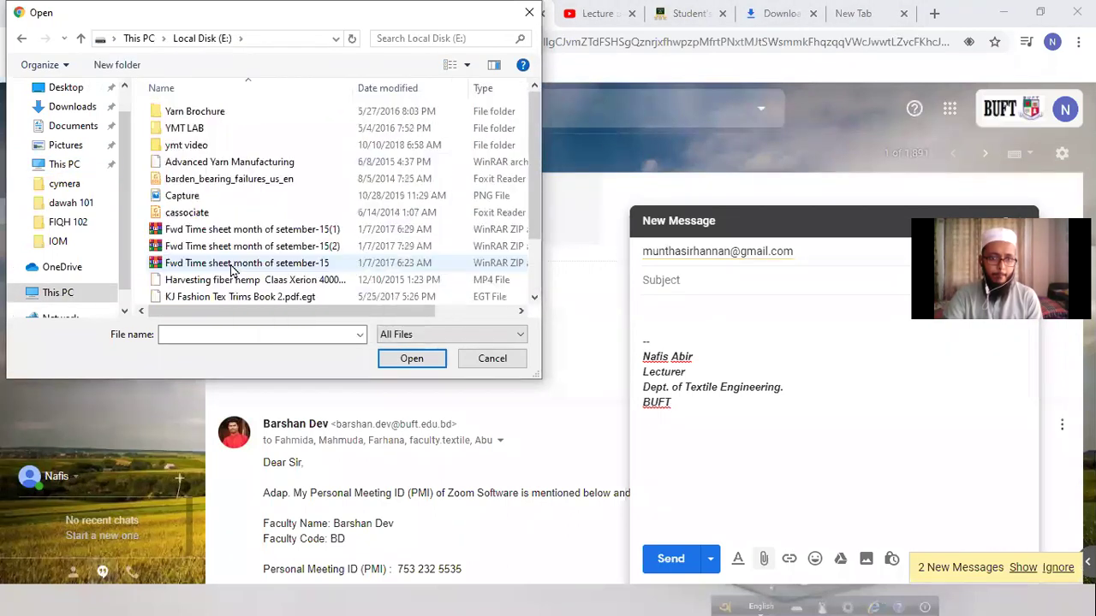
pyautogui.doubleClick(257, 116)
pyautogui.click(221, 217)
pyautogui.doubleClick(221, 214)
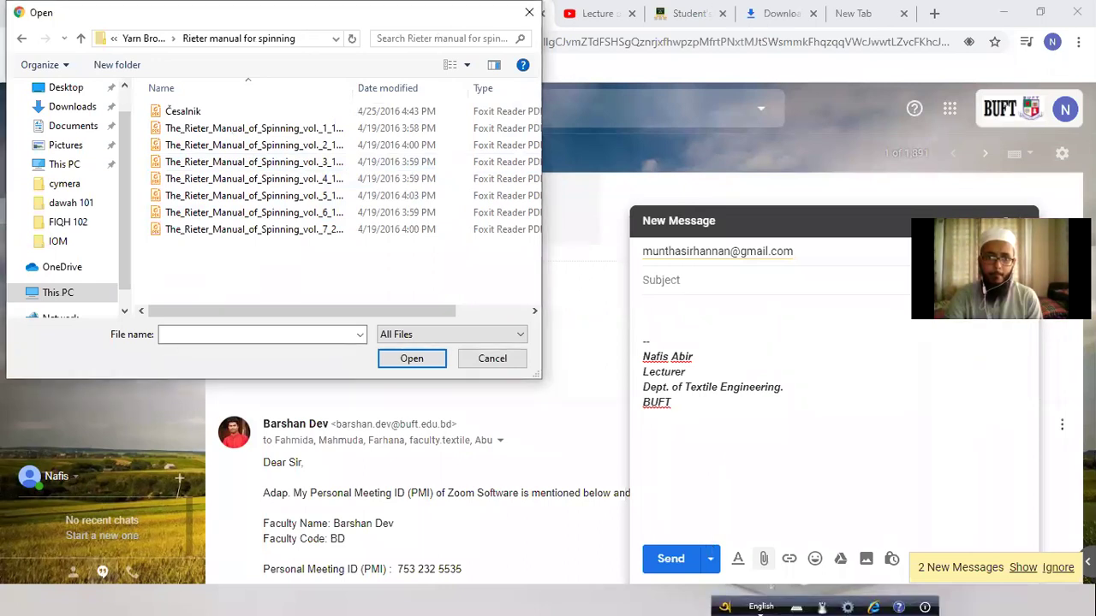
pyautogui.click(323, 163)
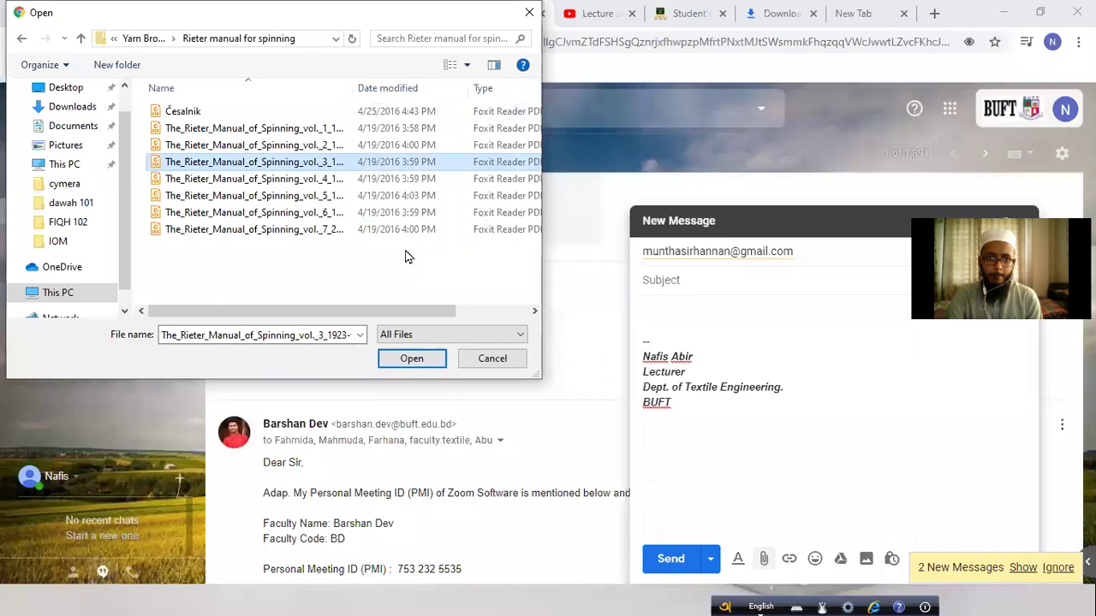
pyautogui.click(411, 360)
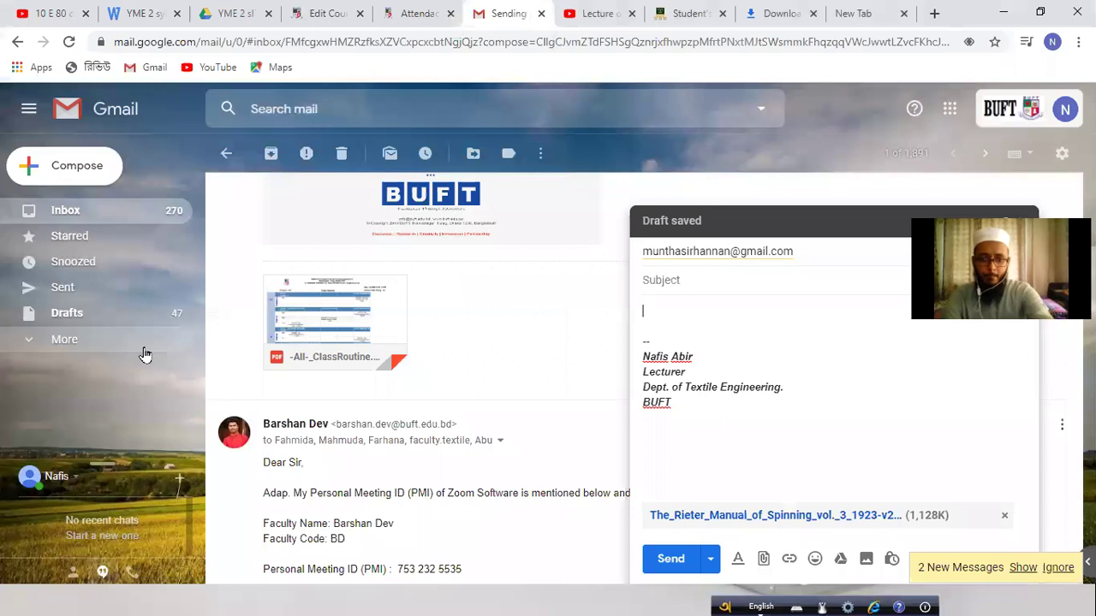
# Step: Check the lecture slide window, return to Gmail, and send the message with the Rieter manual
pyautogui.press('super')
pyautogui.click(687, 598)
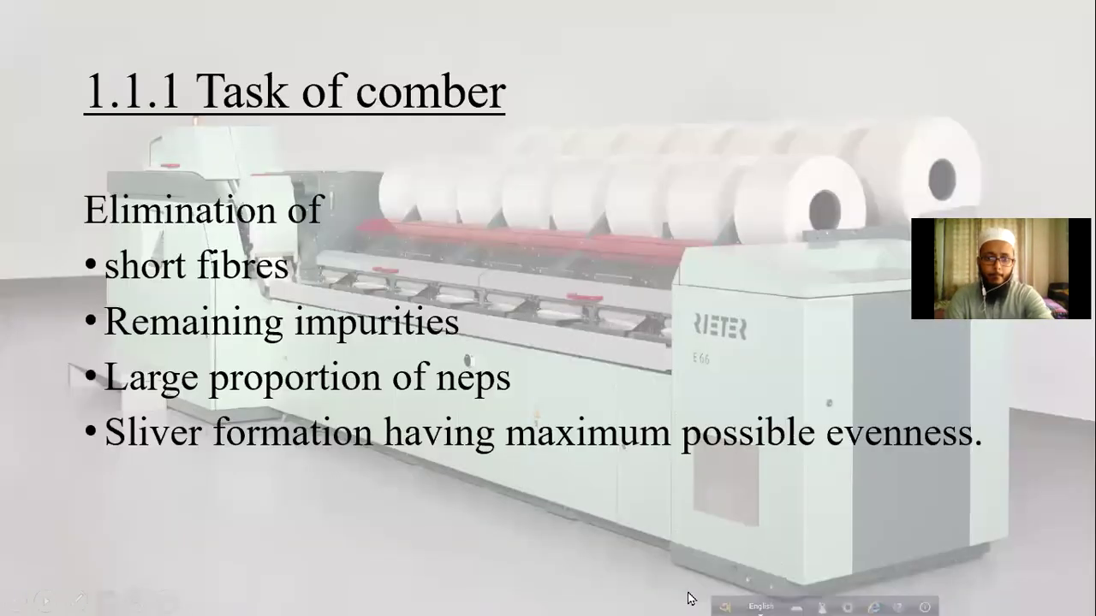
pyautogui.press('super')
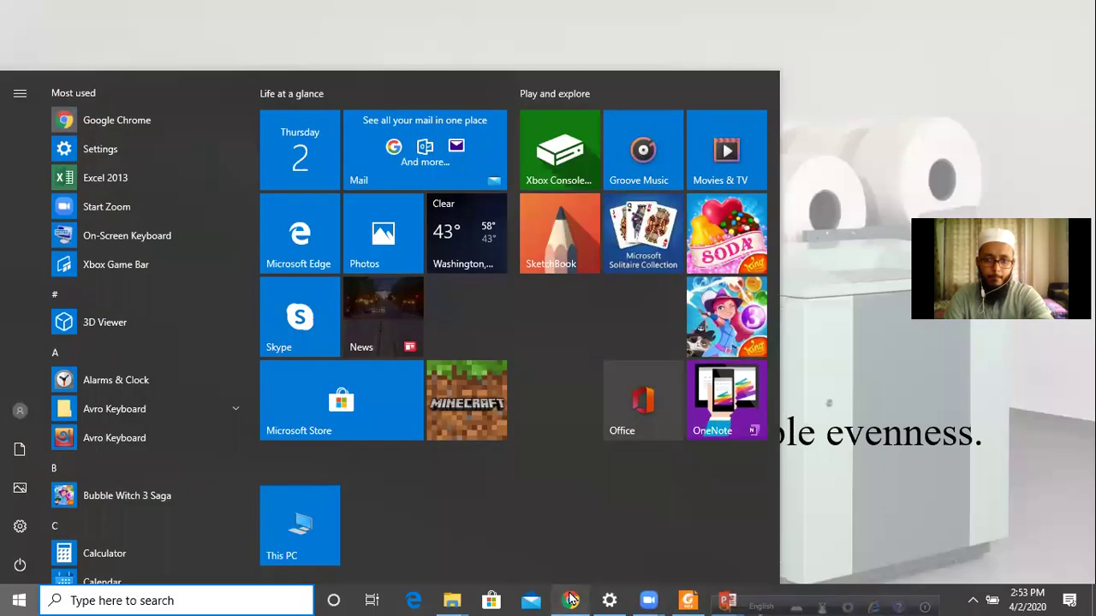
pyautogui.click(572, 599)
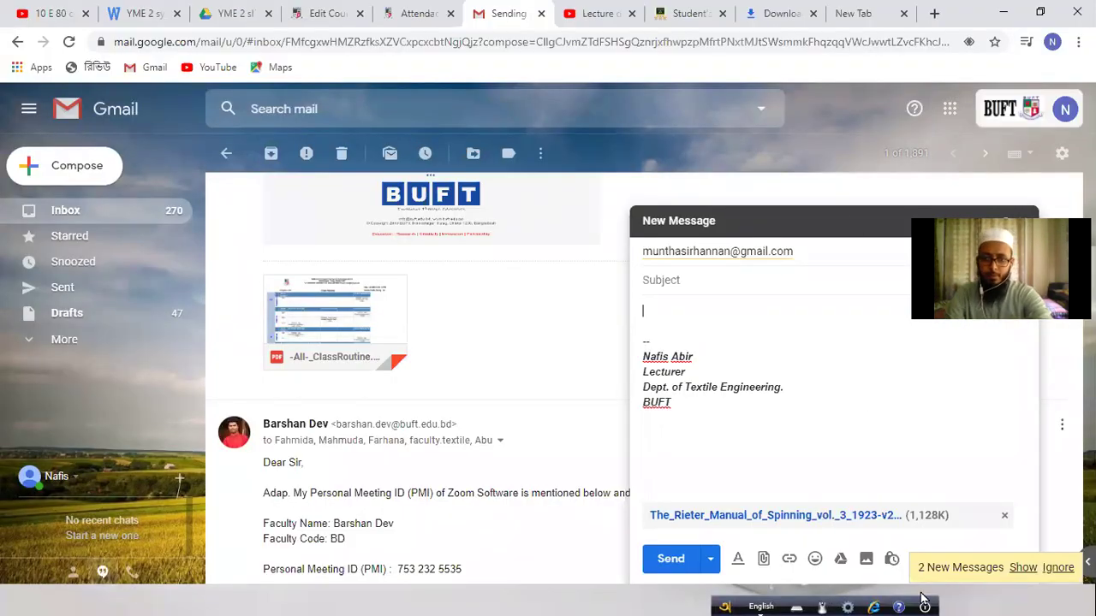
pyautogui.click(690, 558)
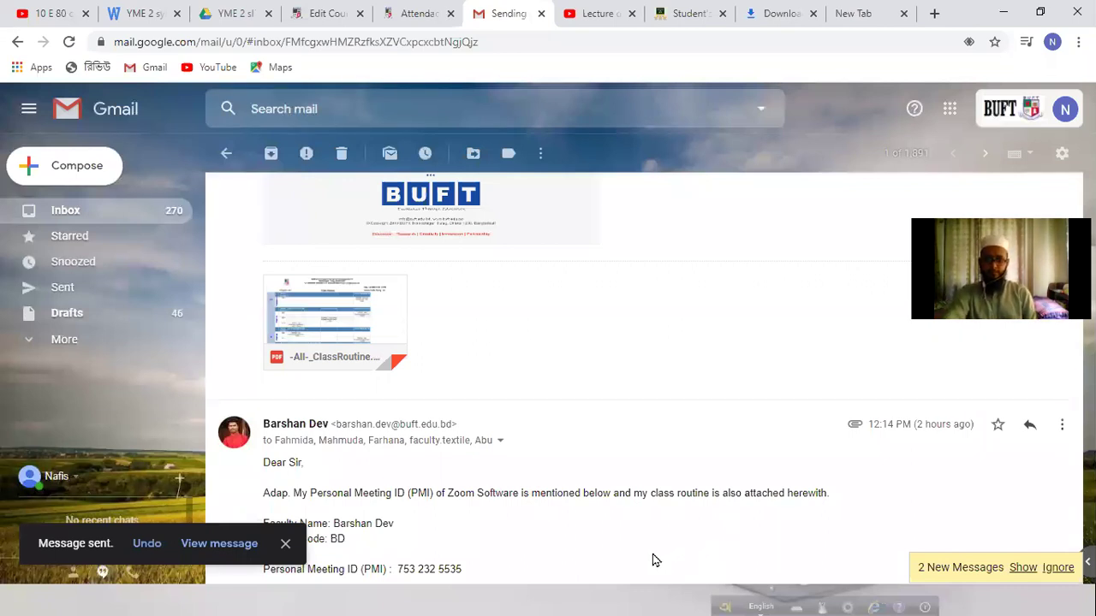
pyautogui.click(265, 598)
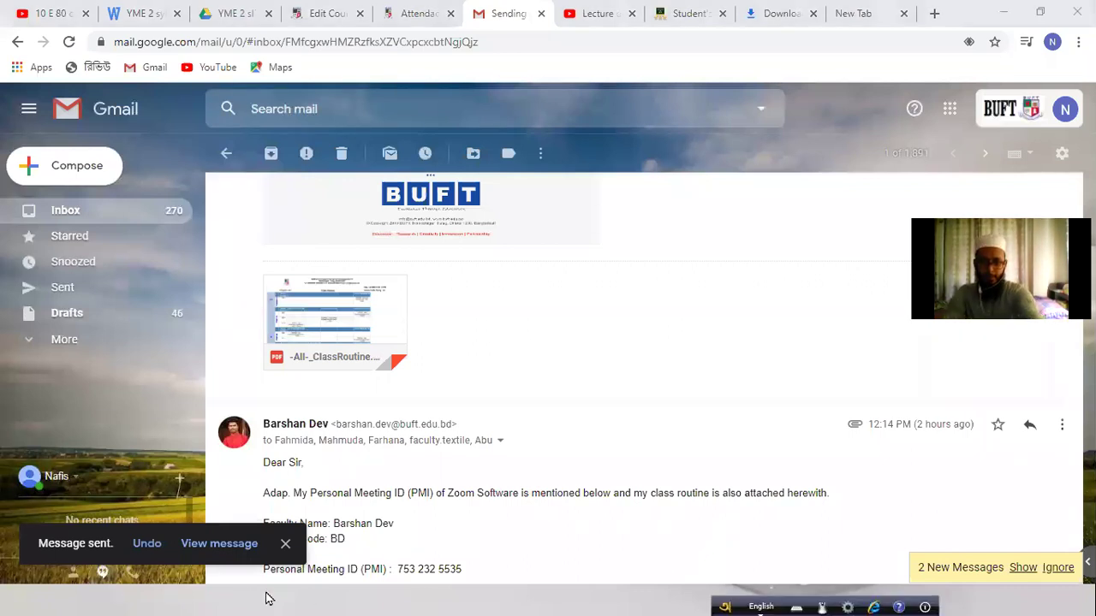
# Step: Bring up Foxit Reader and show the Rieter Manual Volume 3 cover title on page 1
pyautogui.press('super')
pyautogui.click(671, 594)
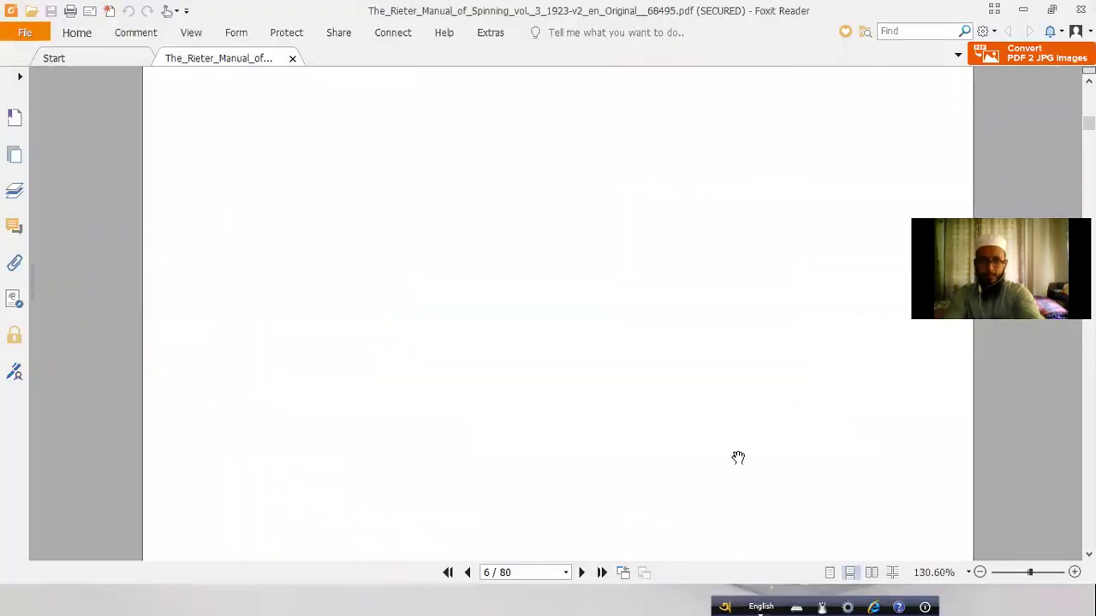
pyautogui.press('Home')
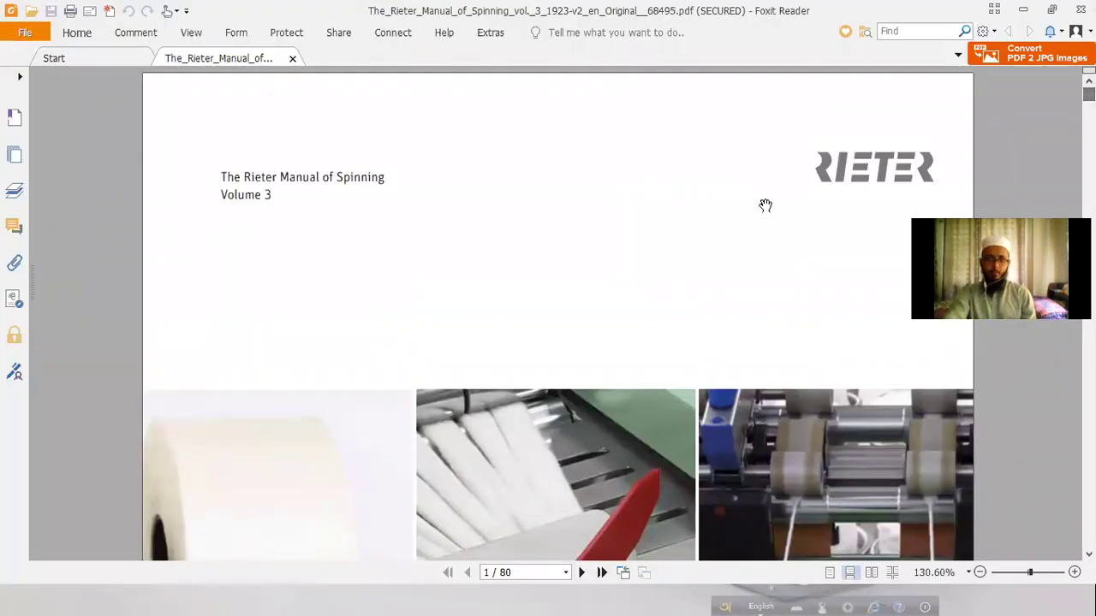
pyautogui.scroll(-8, 642, 333)
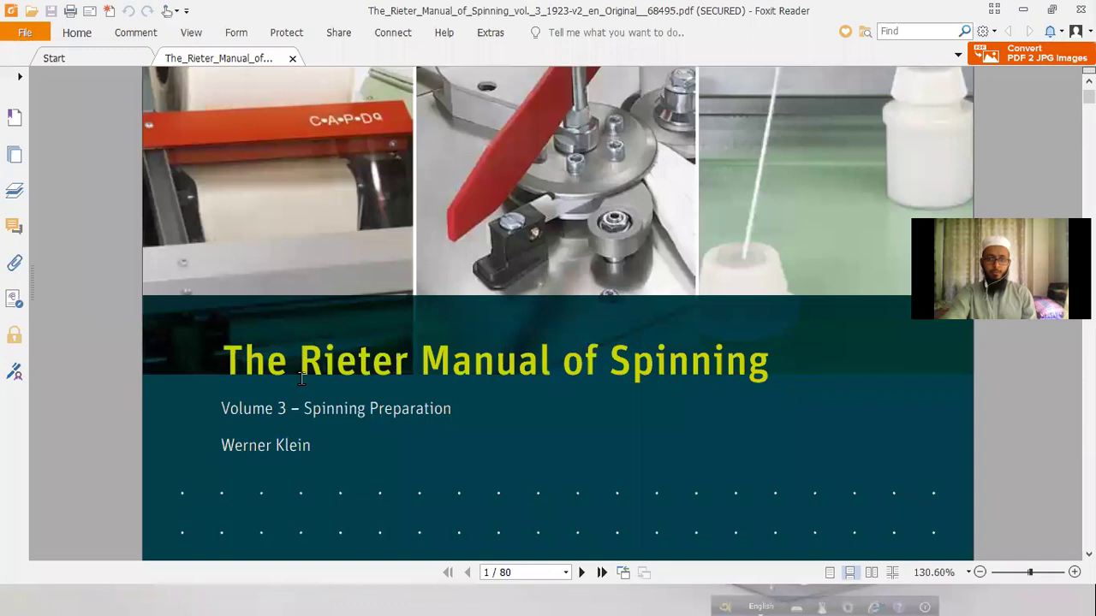